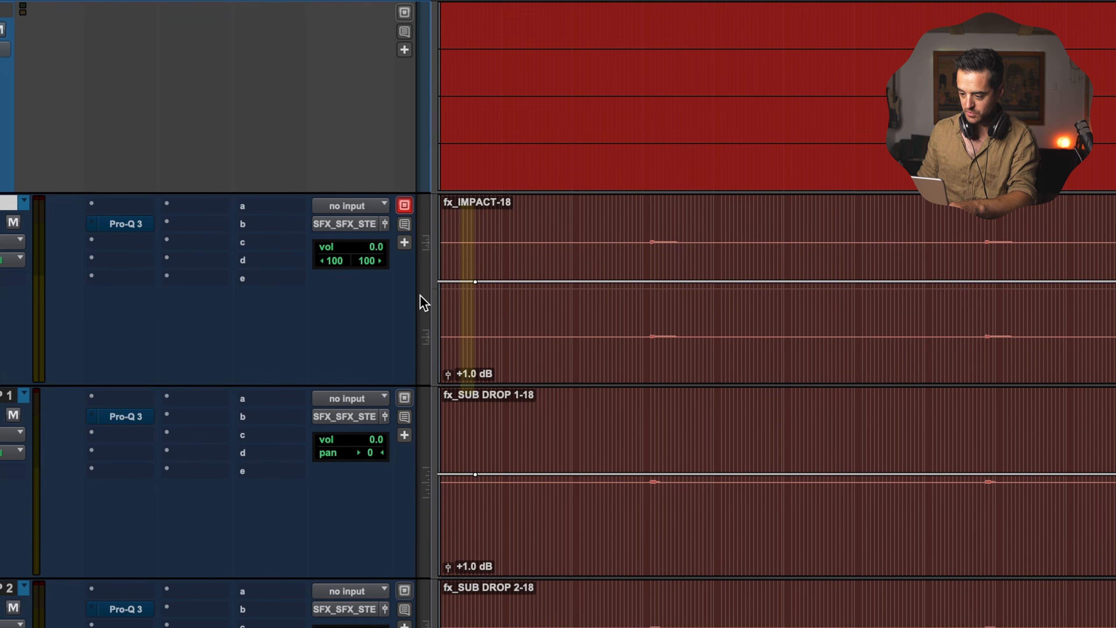
# Change the fx_IMPACT track's height to micro, to extreme, and finally to fit to window
pyautogui.click(428, 260)
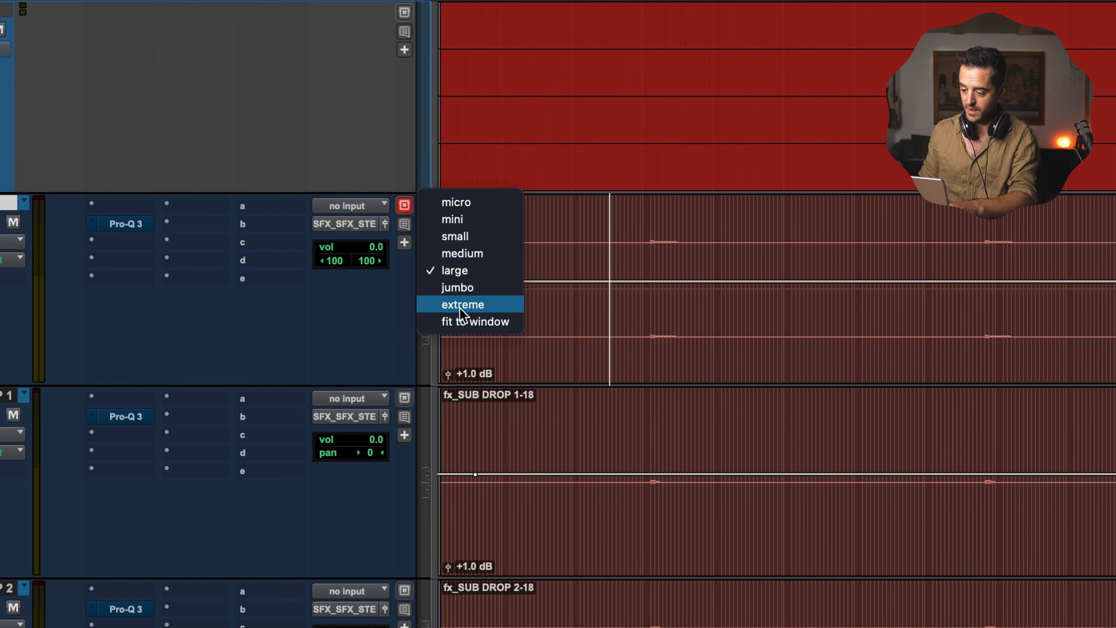
pyautogui.click(456, 218)
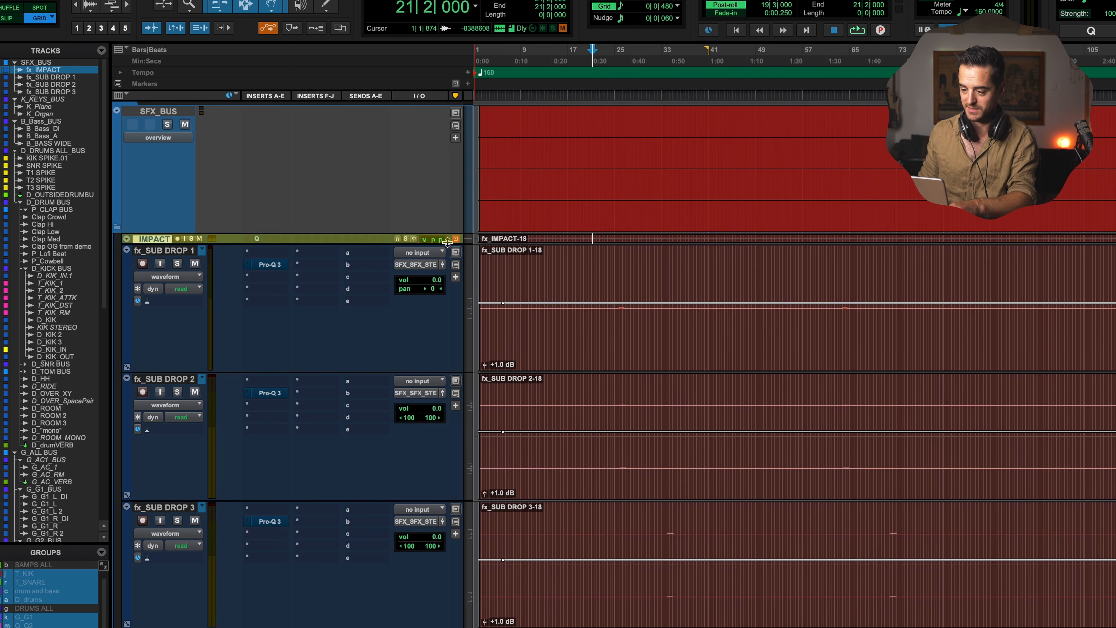
pyautogui.click(472, 244)
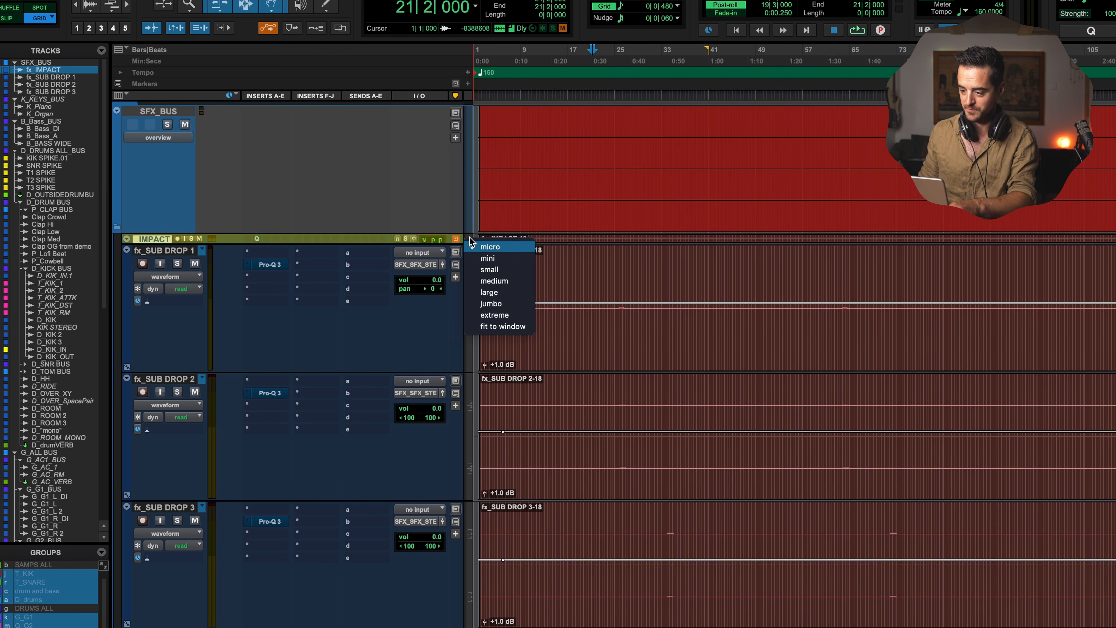
pyautogui.click(503, 321)
pyautogui.click(473, 305)
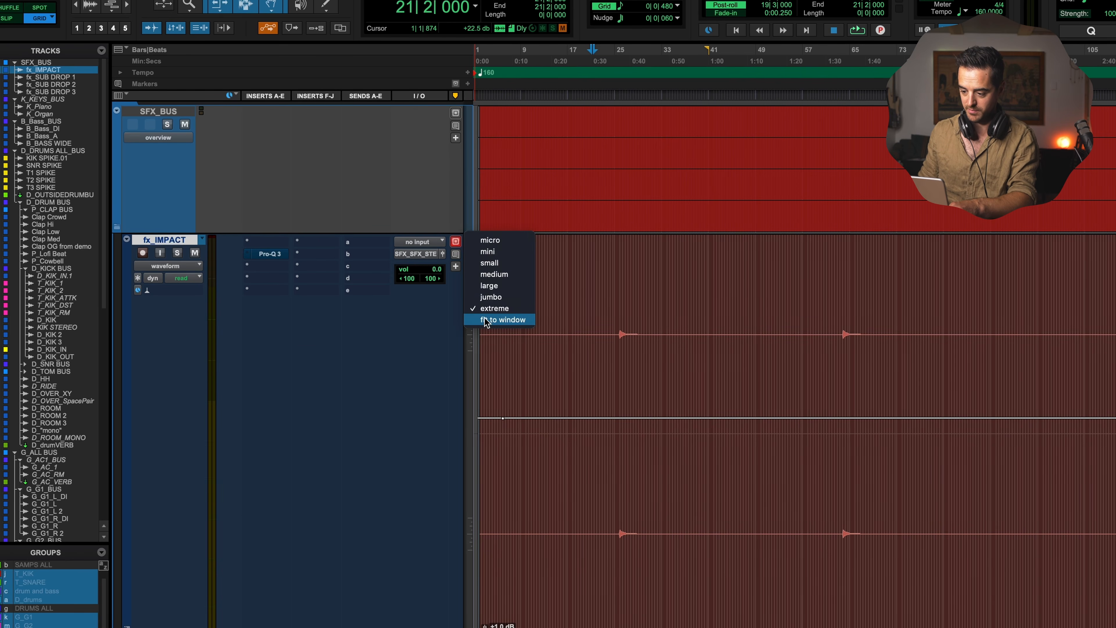
pyautogui.click(502, 320)
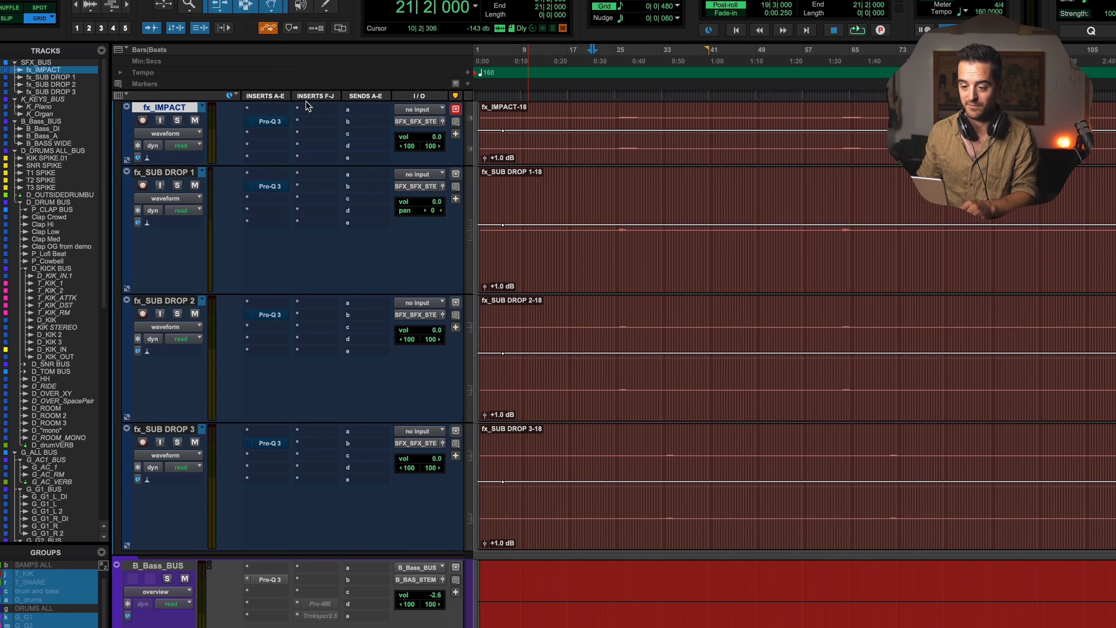
# Solo every track at once from the fx_IMPACT track and clear all the solos again
pyautogui.click(176, 121)
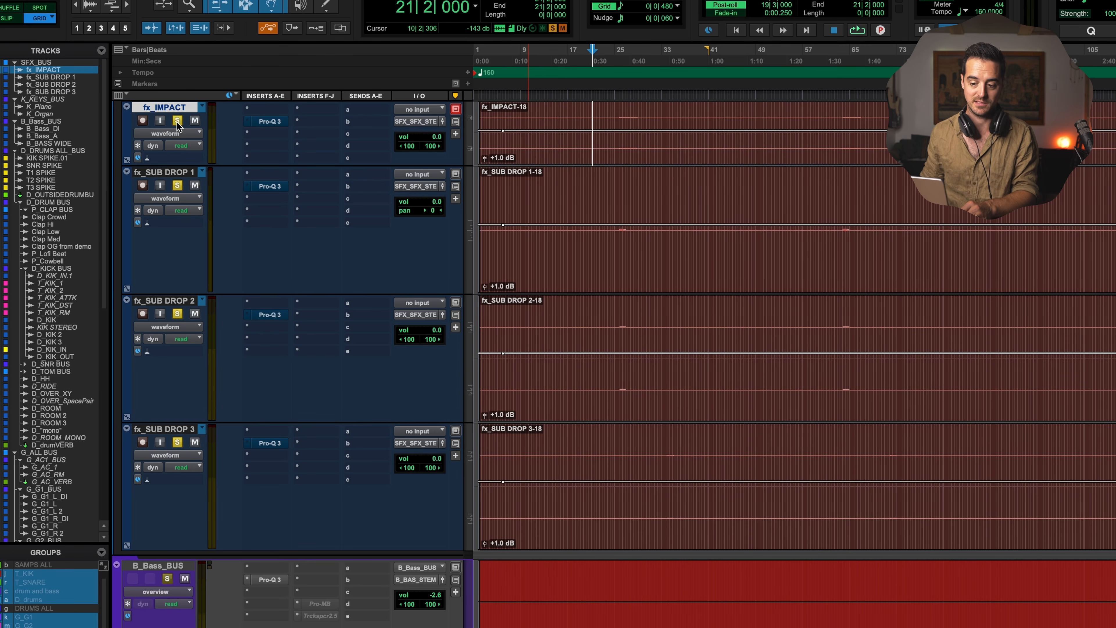
pyautogui.click(177, 121)
pyautogui.click(194, 121)
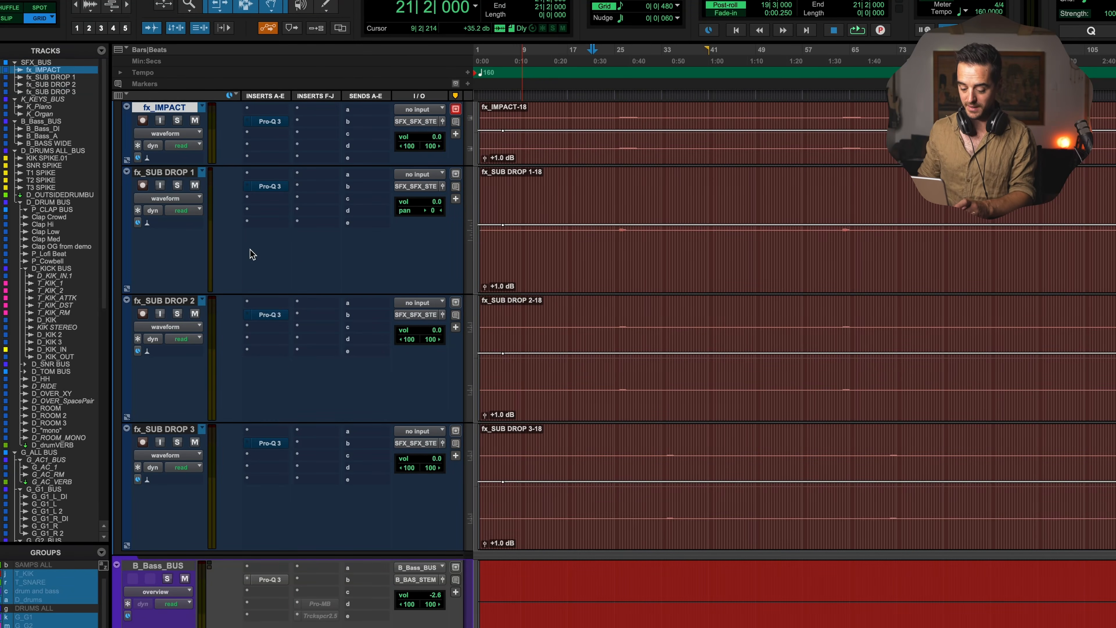
# Set the height of all tracks in the session to mini at once
pyautogui.keyDown('alt'); pyautogui.click(461, 148); pyautogui.keyUp('alt')
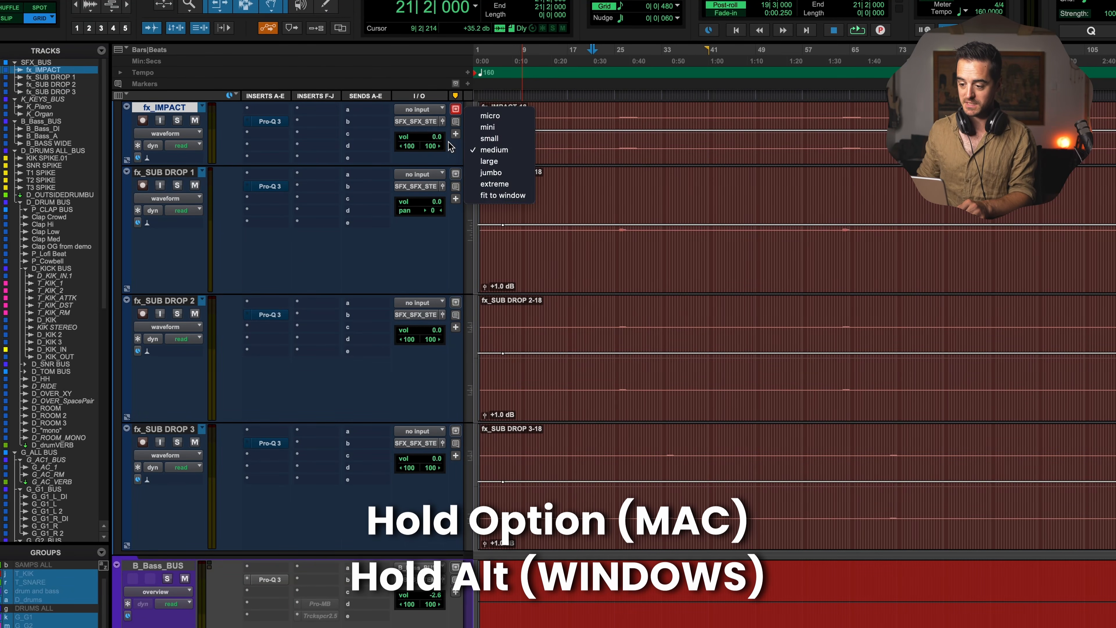
pyautogui.click(387, 154)
pyautogui.scroll(3, 475, 220)
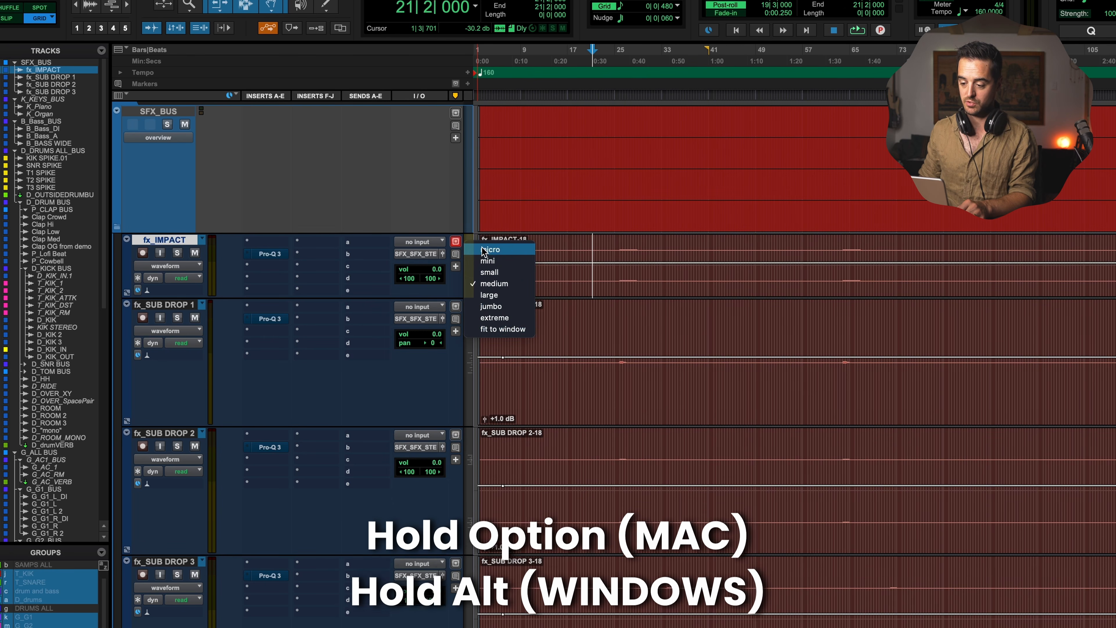
pyautogui.keyDown('alt'); pyautogui.click(492, 262); pyautogui.keyUp('alt')
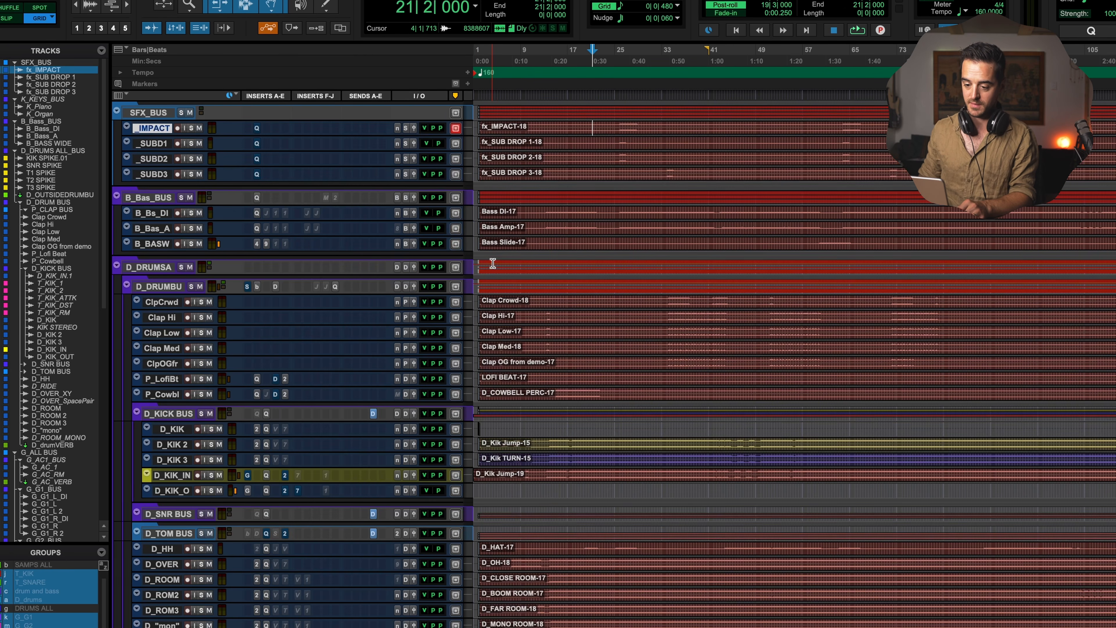
# Set the height of all tracks in the session to large at once
pyautogui.scroll(-5, 493, 264)
pyautogui.scroll(5, 493, 264)
pyautogui.press('t')
pyautogui.press('t')
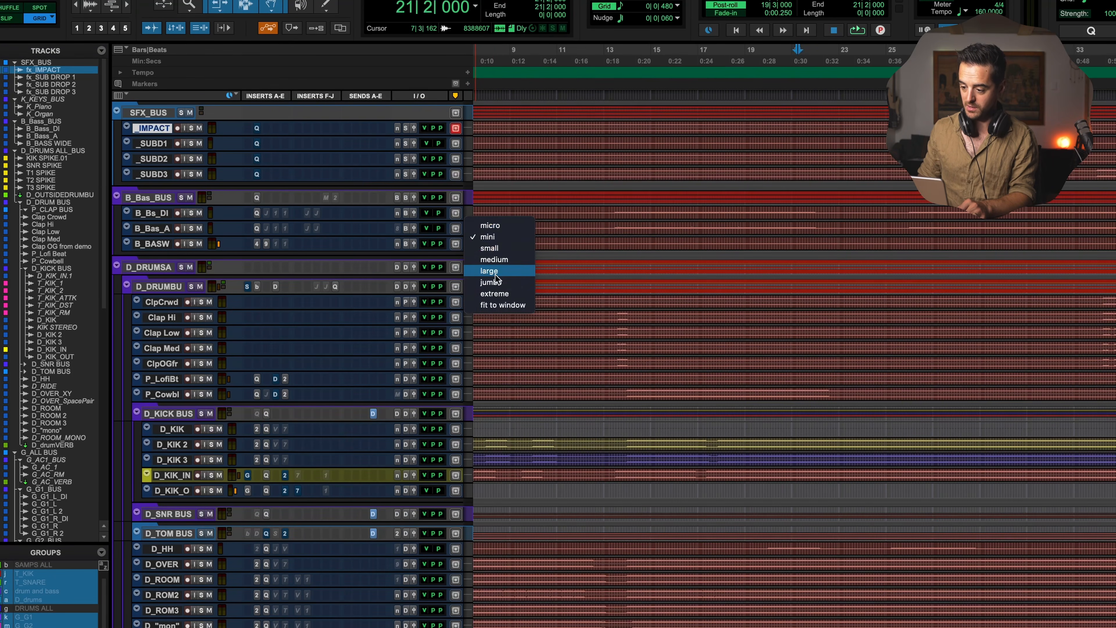
pyautogui.keyDown('alt'); pyautogui.click(495, 274); pyautogui.keyUp('alt')
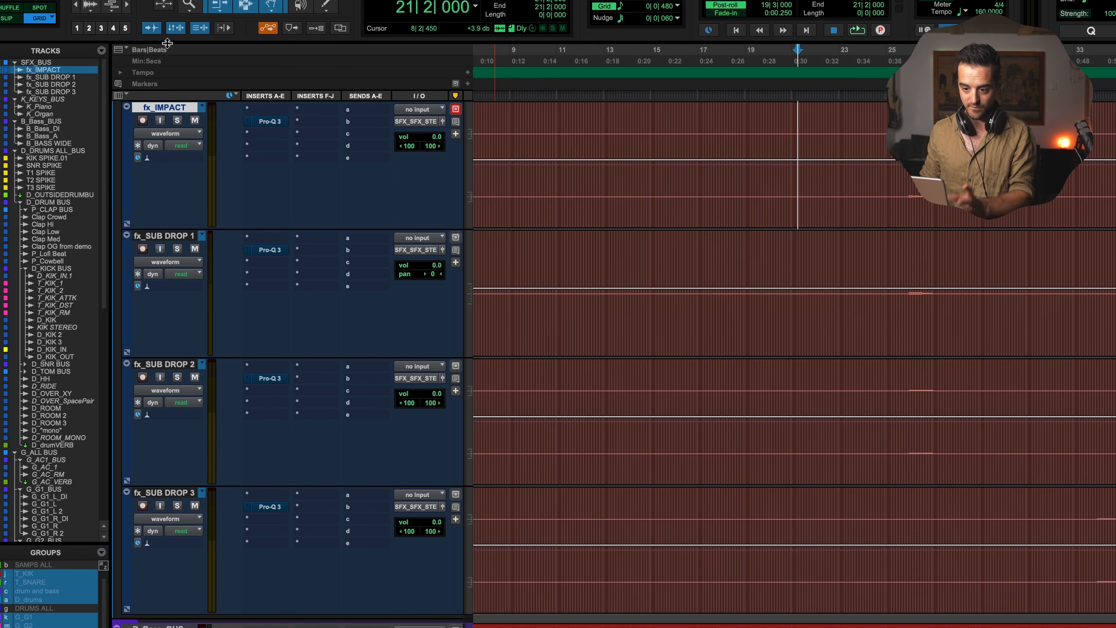
# Set the four selected tracks from fx_IMPACT to fx_SUB DROP 3, and also the SFX_BUS above them, to micro height
pyautogui.click(159, 496)
pyautogui.keyDown('shift'); pyautogui.click(172, 110); pyautogui.keyUp('shift')
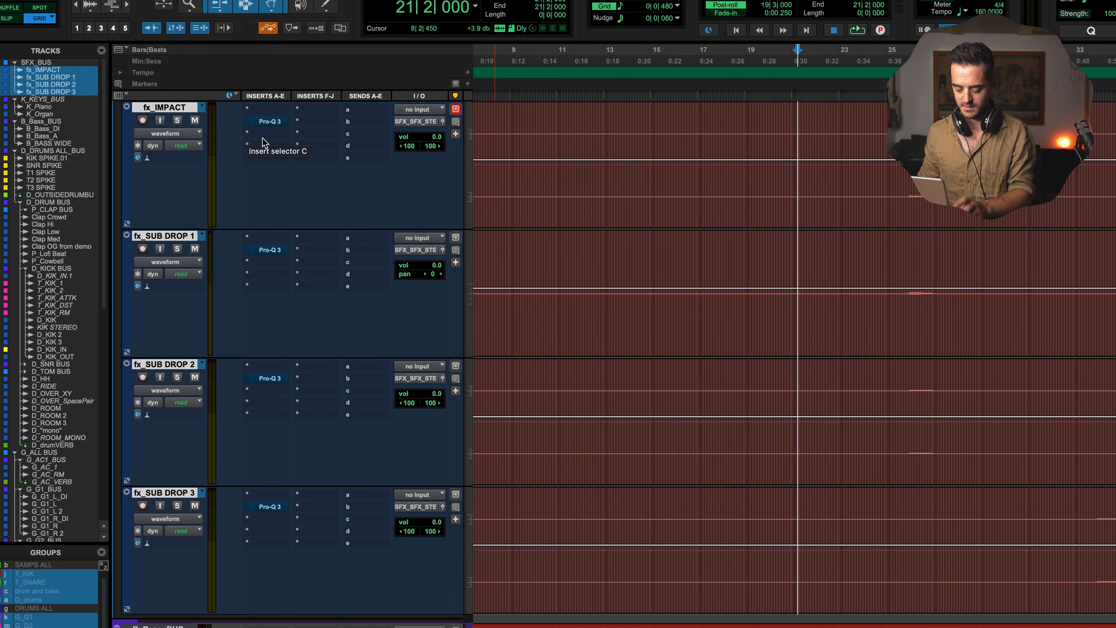
pyautogui.click(468, 175)
pyautogui.keyDown('alt'); pyautogui.keyDown('shift'); pyautogui.click(492, 133); pyautogui.keyUp('shift'); pyautogui.keyUp('alt')
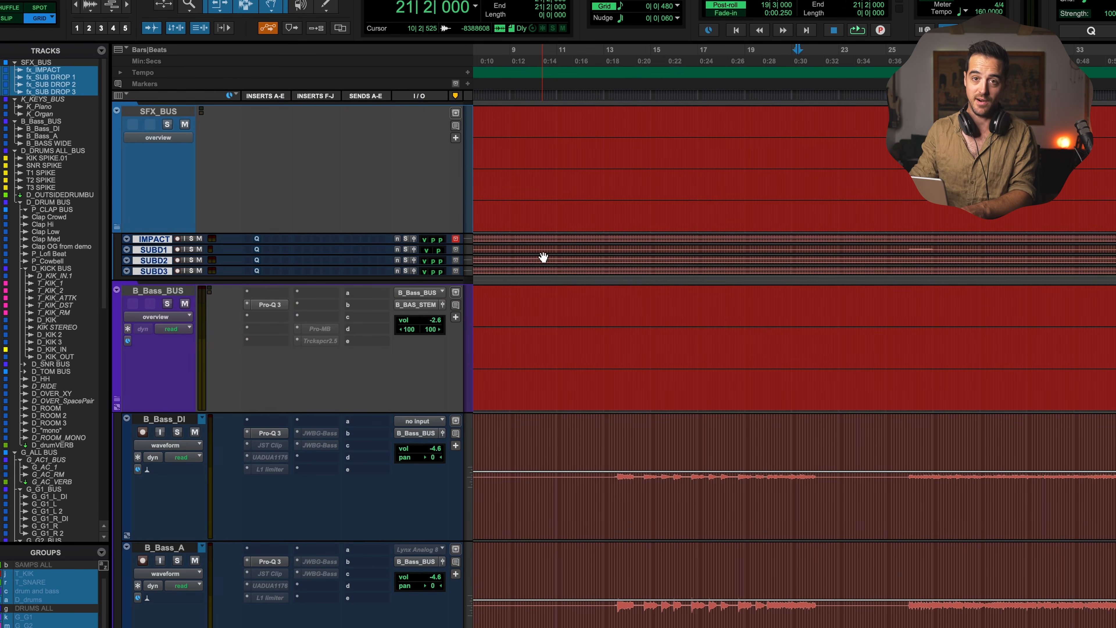
pyautogui.click(469, 196)
pyautogui.click(492, 150)
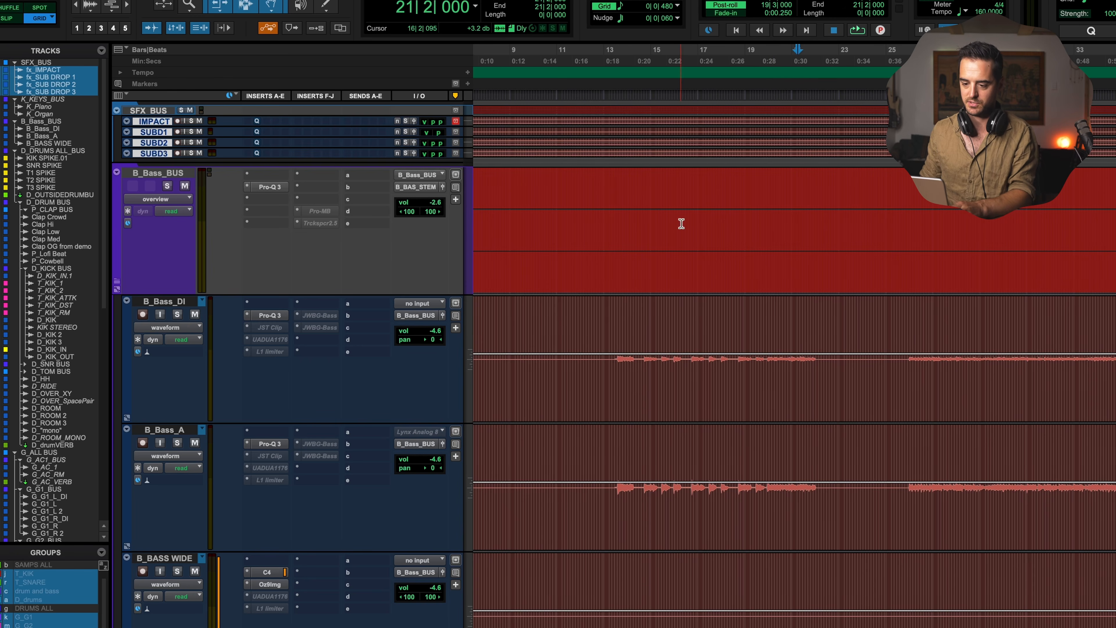
# Select the whole drum range from D_DRUMS ALL_BUS to D_drumVERB and set its track height to mini
pyautogui.click(154, 176)
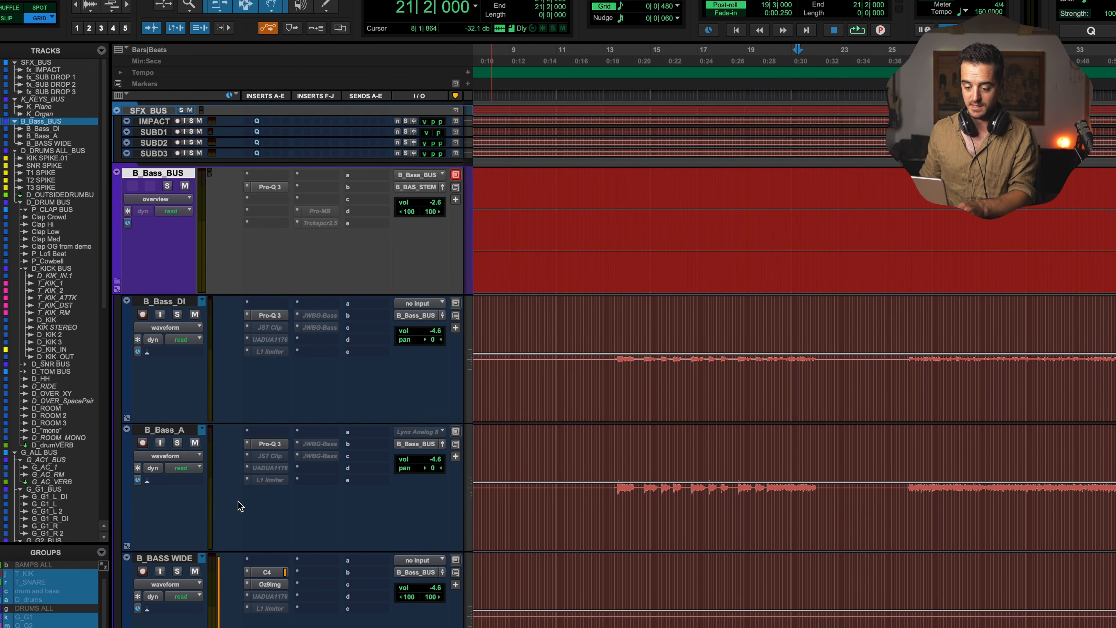
pyautogui.scroll(-10, 197, 521)
pyautogui.scroll(3, 203, 348)
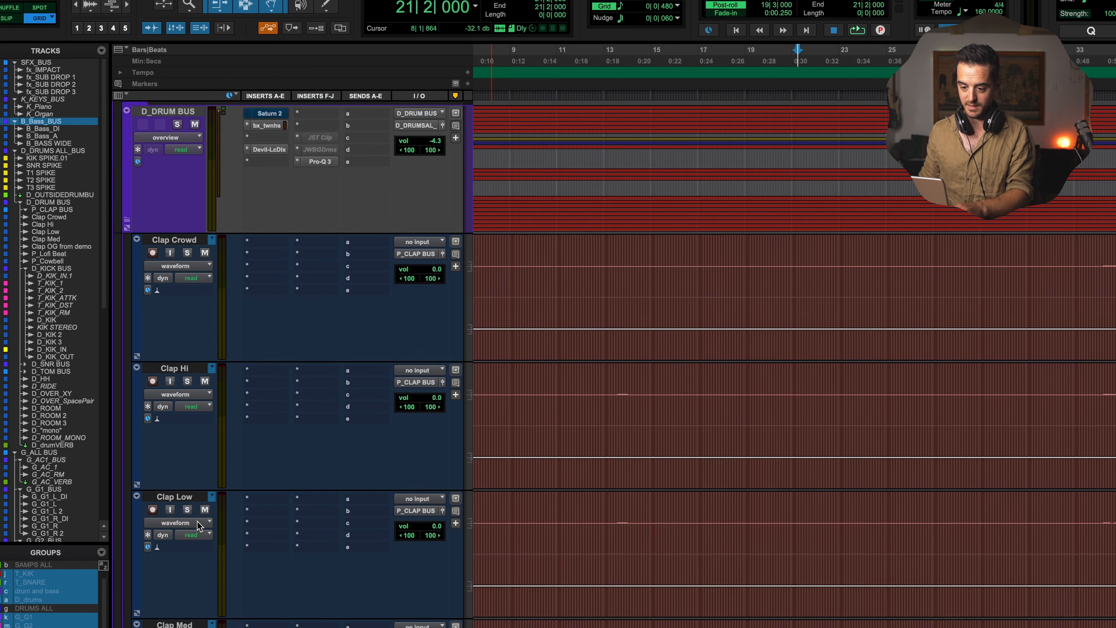
pyautogui.click(157, 111)
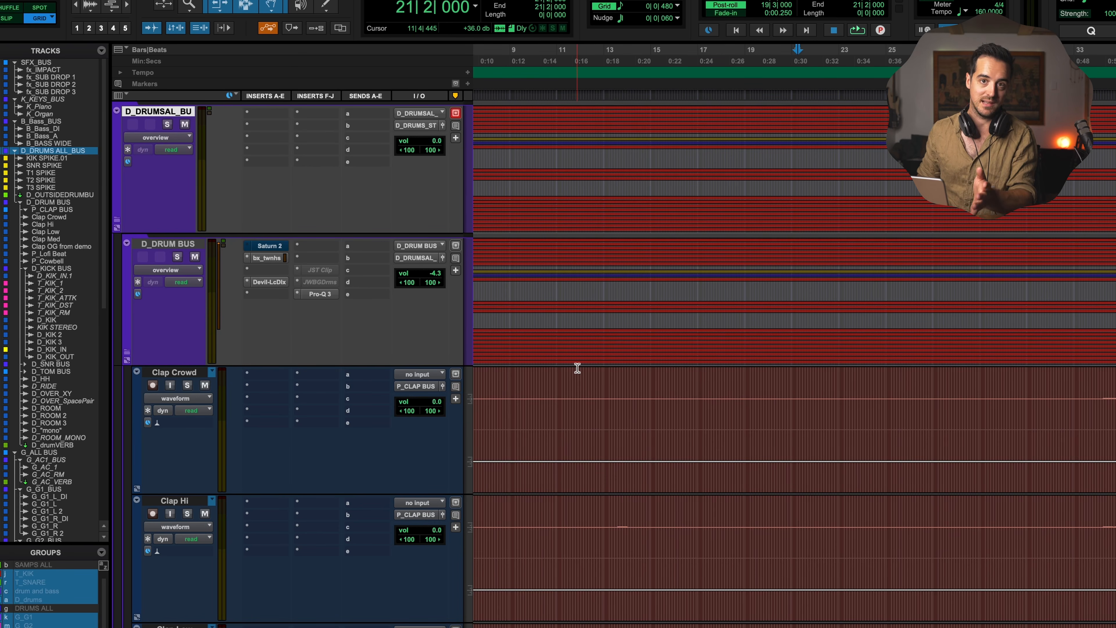
pyautogui.scroll(-5, 767, 505)
pyautogui.scroll(-7, 790, 522)
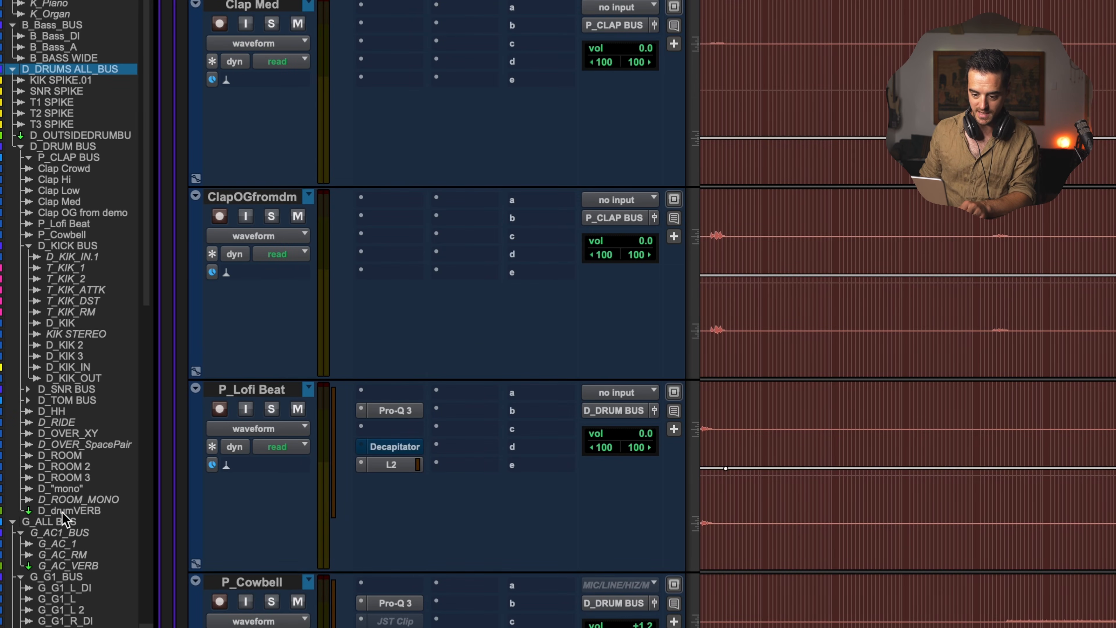
pyautogui.keyDown('shift'); pyautogui.click(63, 511); pyautogui.keyUp('shift')
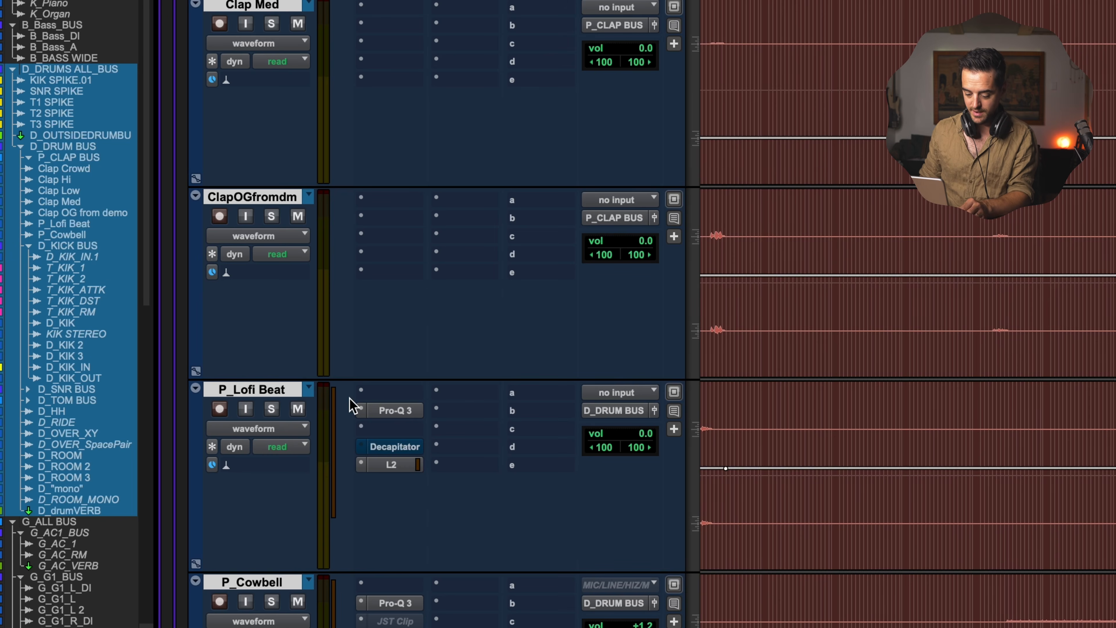
pyautogui.click(693, 307)
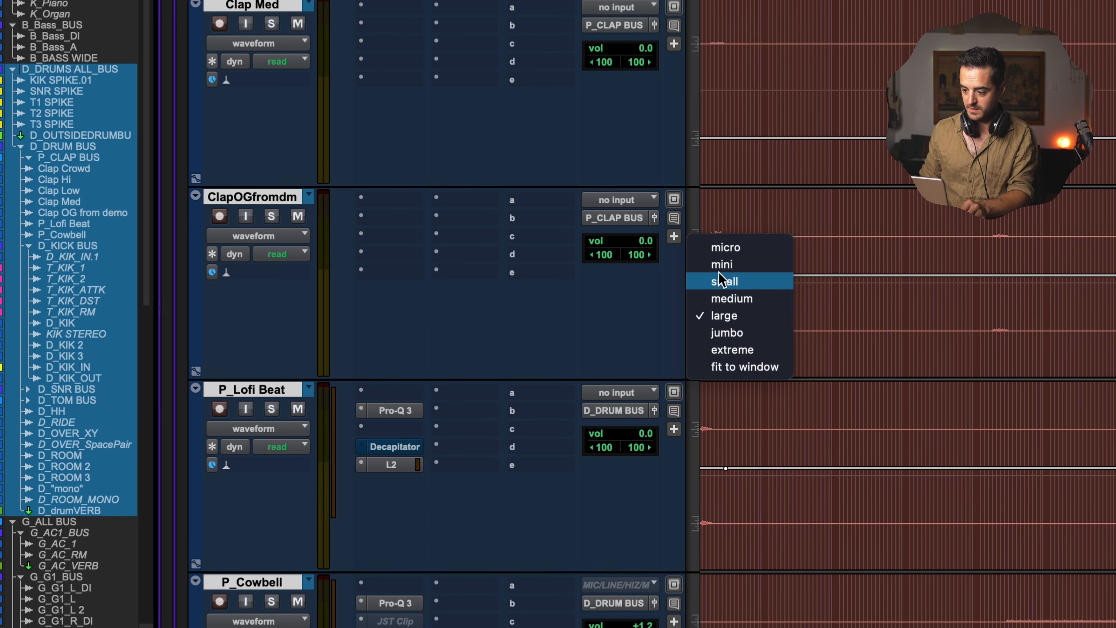
pyautogui.click(726, 262)
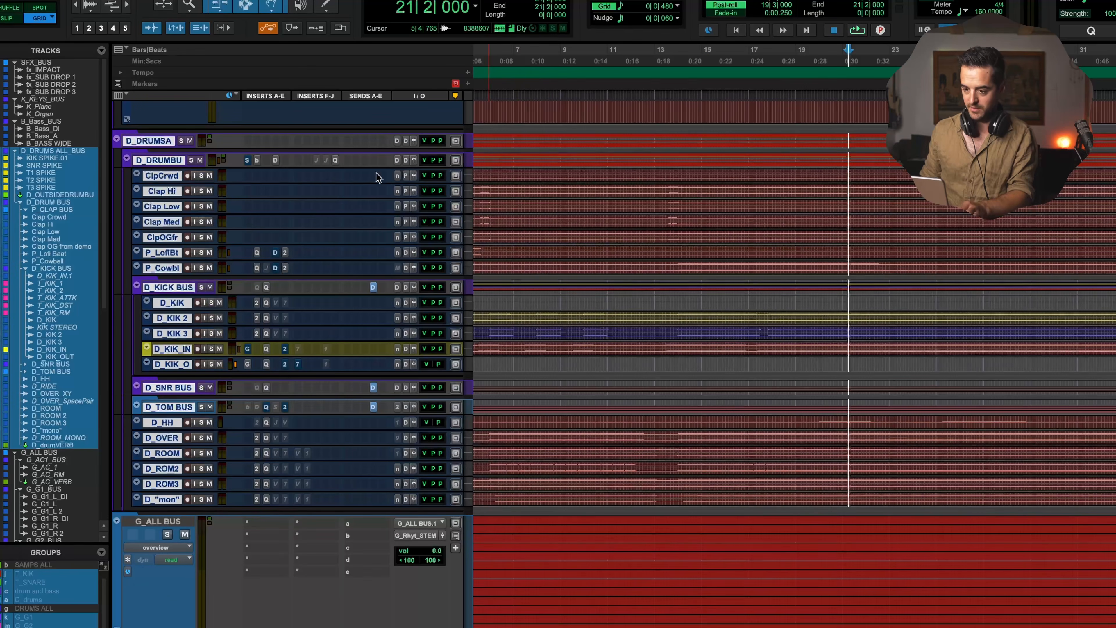
# Select only the G_ALL BUS track and step its height down and up through the sizes, ending at small
pyautogui.scroll(10, 861, 226)
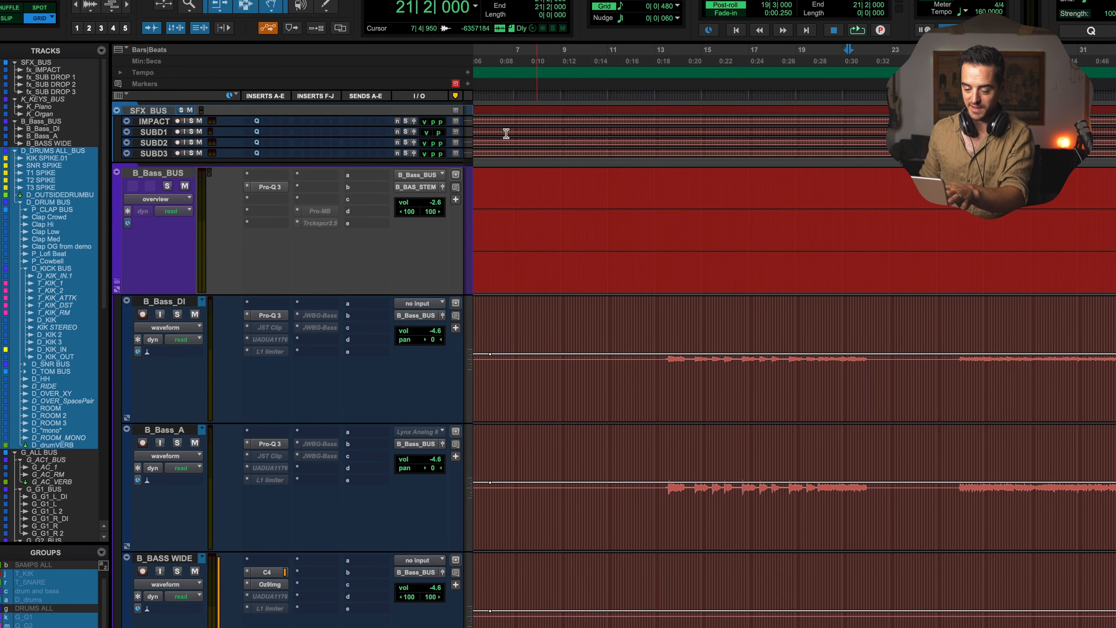
pyautogui.scroll(-10, 635, 300)
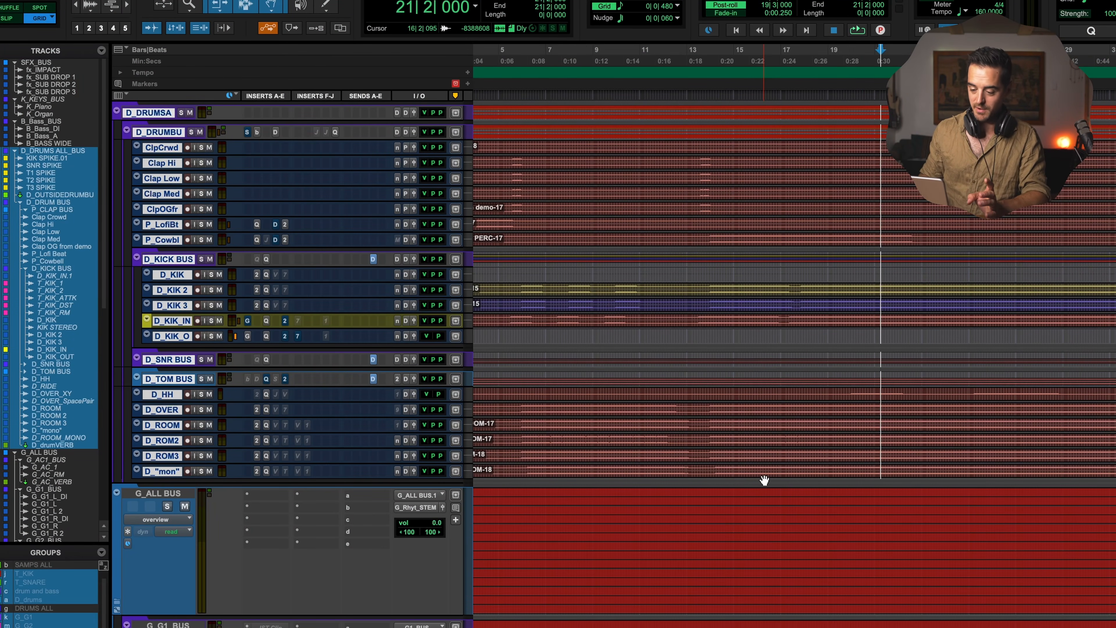
pyautogui.click(177, 494)
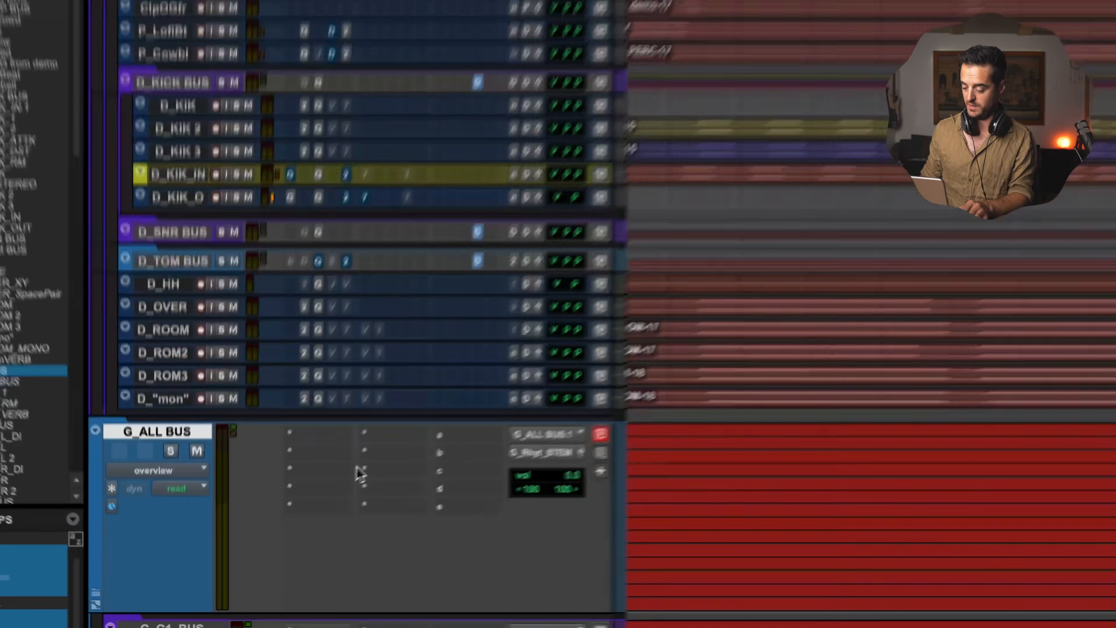
pyautogui.hotkey('ctrl', 'Down')
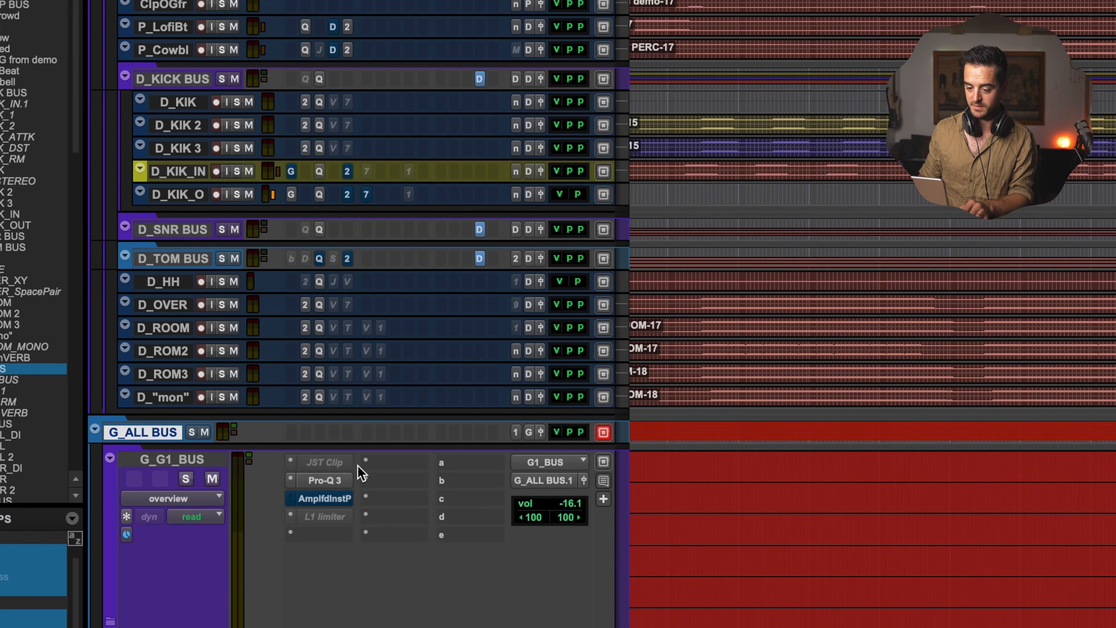
pyautogui.hotkey('ctrl', 'Up')
pyautogui.hotkey('ctrl', 'Up')
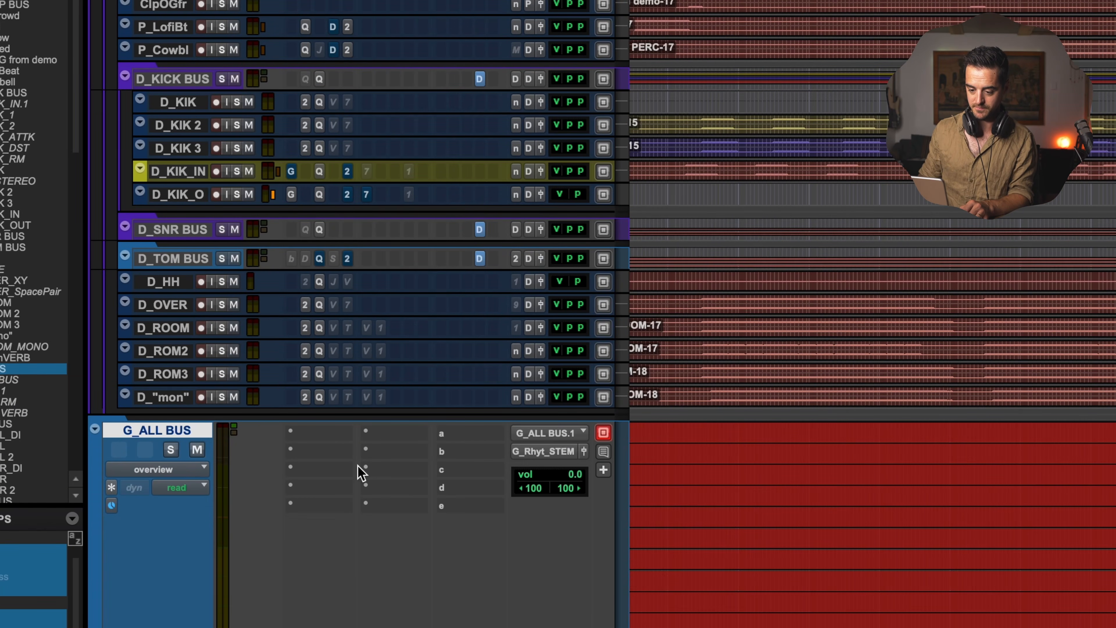
pyautogui.hotkey('ctrl', 'Down')
pyautogui.hotkey('ctrl', 'Down')
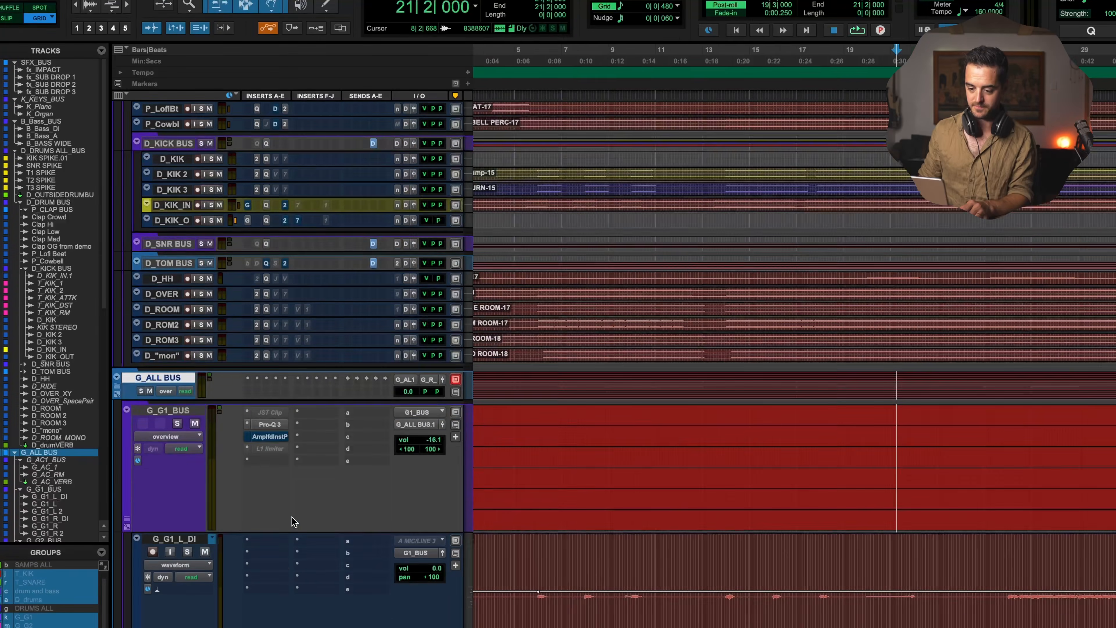
# Step the height of all tracks together down to micro and back up to small
pyautogui.scroll(-5, 294, 521)
pyautogui.scroll(1, 294, 521)
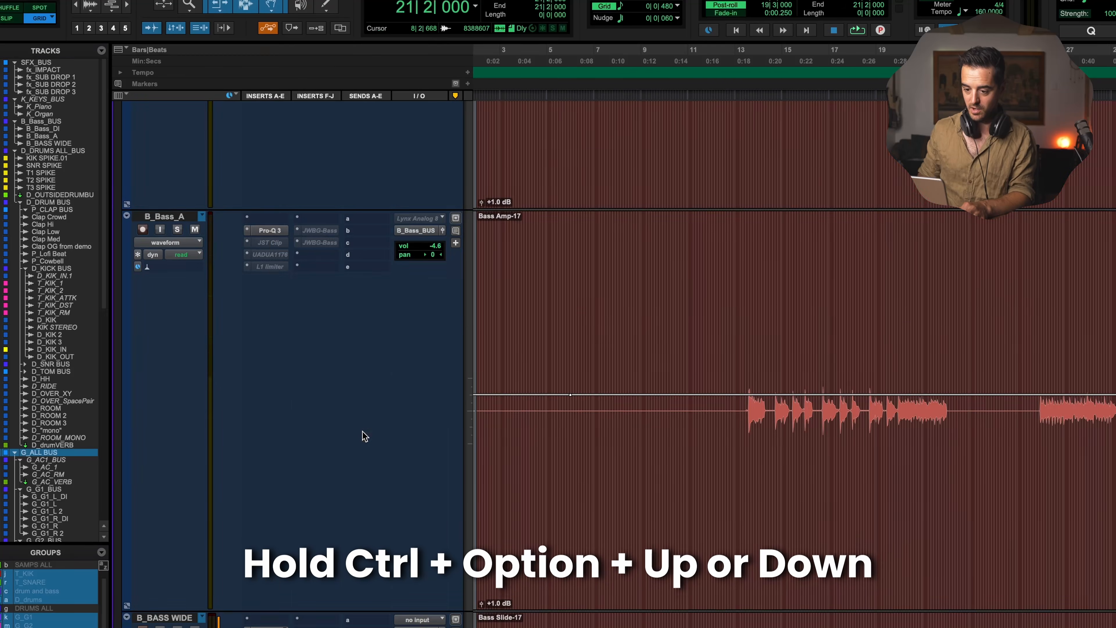
pyautogui.hotkey('ctrl', 'alt', 'Down')
pyautogui.hotkey('ctrl', 'alt', 'Down')
pyautogui.hotkey('ctrl', 'alt', 'Down')
pyautogui.hotkey('ctrl', 'alt', 'Down')
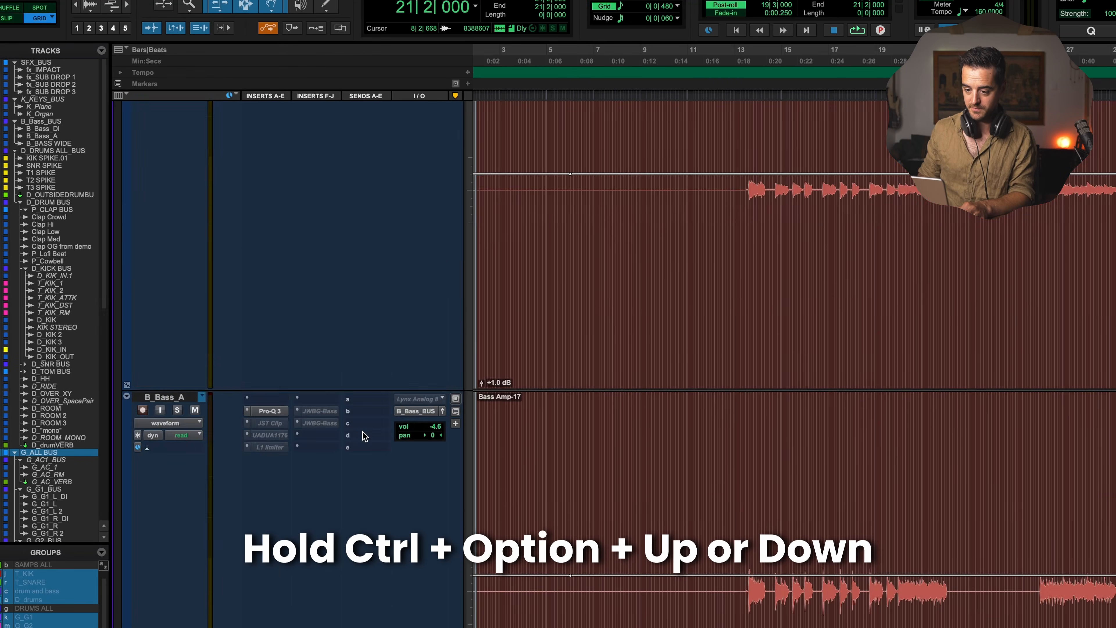
pyautogui.hotkey('ctrl', 'alt', 'Down')
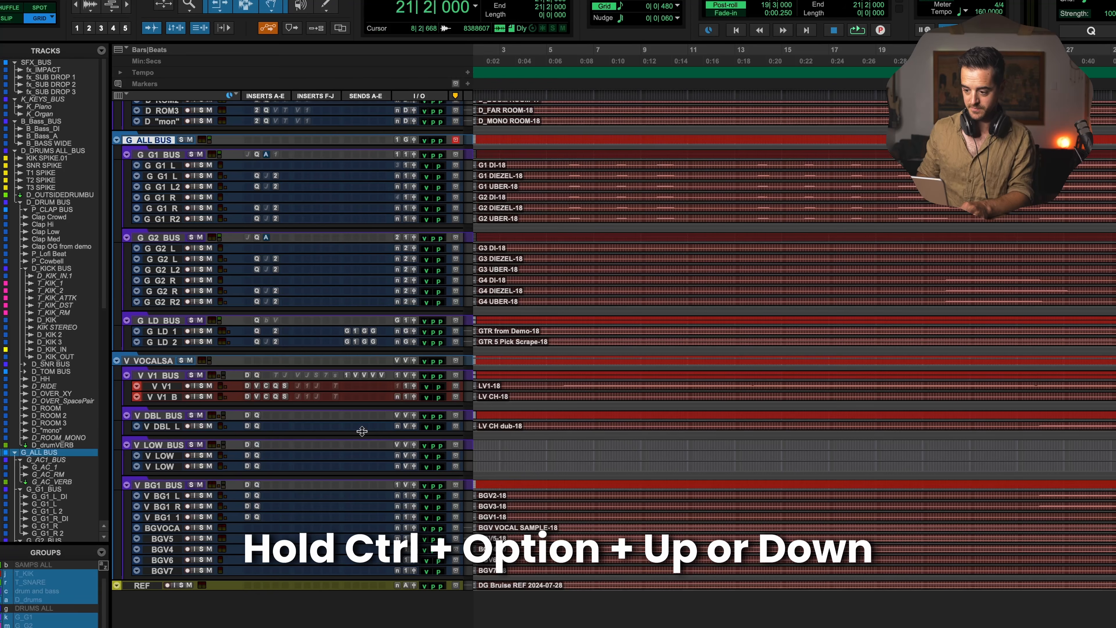
pyautogui.hotkey('ctrl', 'alt', 'Up')
pyautogui.hotkey('ctrl', 'alt', 'Up')
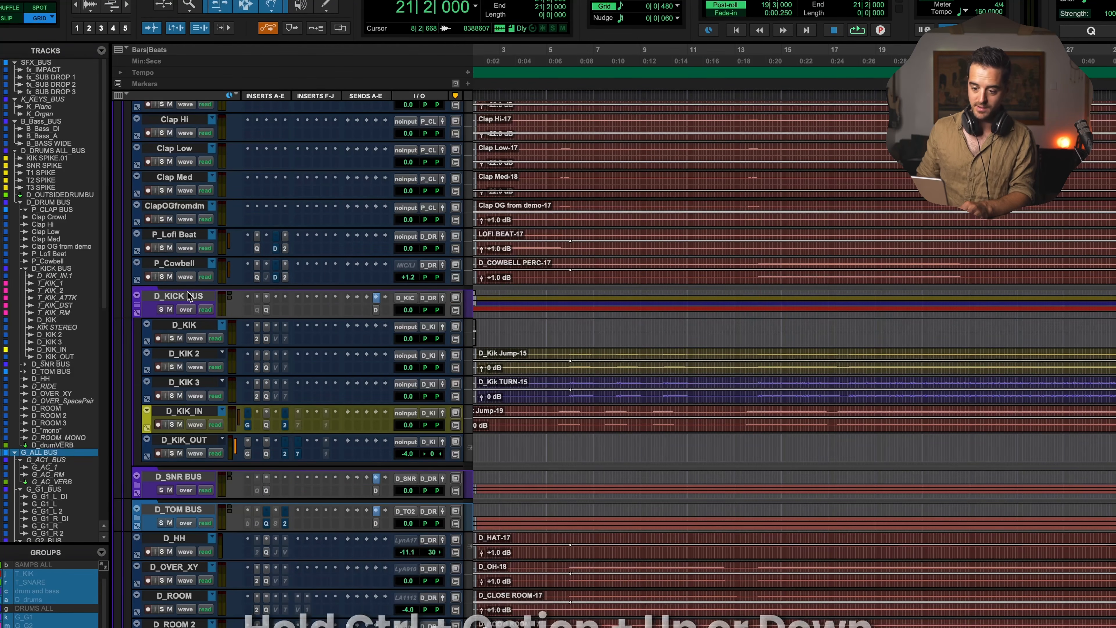
# Select the tracks from D_KICK BUS to D_KIK_OUT and step their height up to medium
pyautogui.click(188, 296)
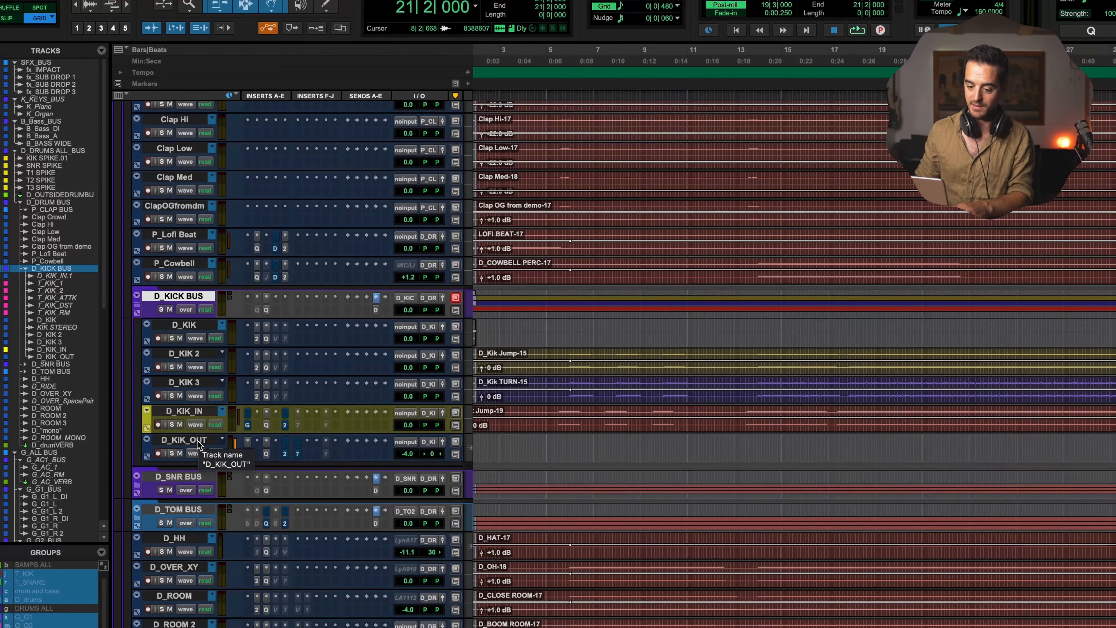
pyautogui.keyDown('shift'); pyautogui.click(197, 440); pyautogui.keyUp('shift')
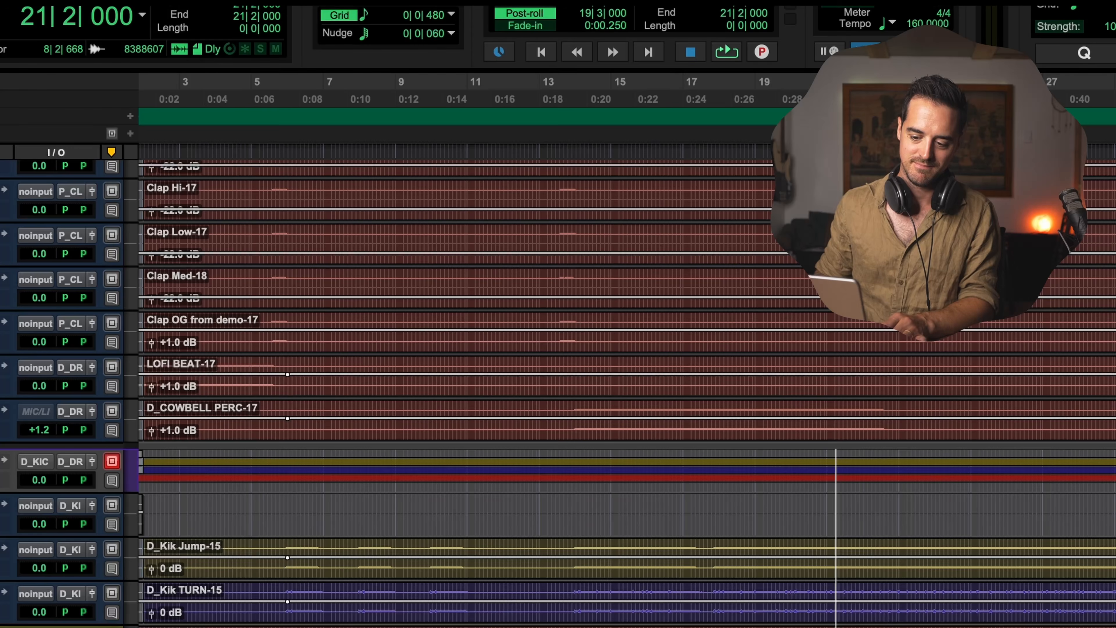
pyautogui.hotkey('ctrl', 'Up')
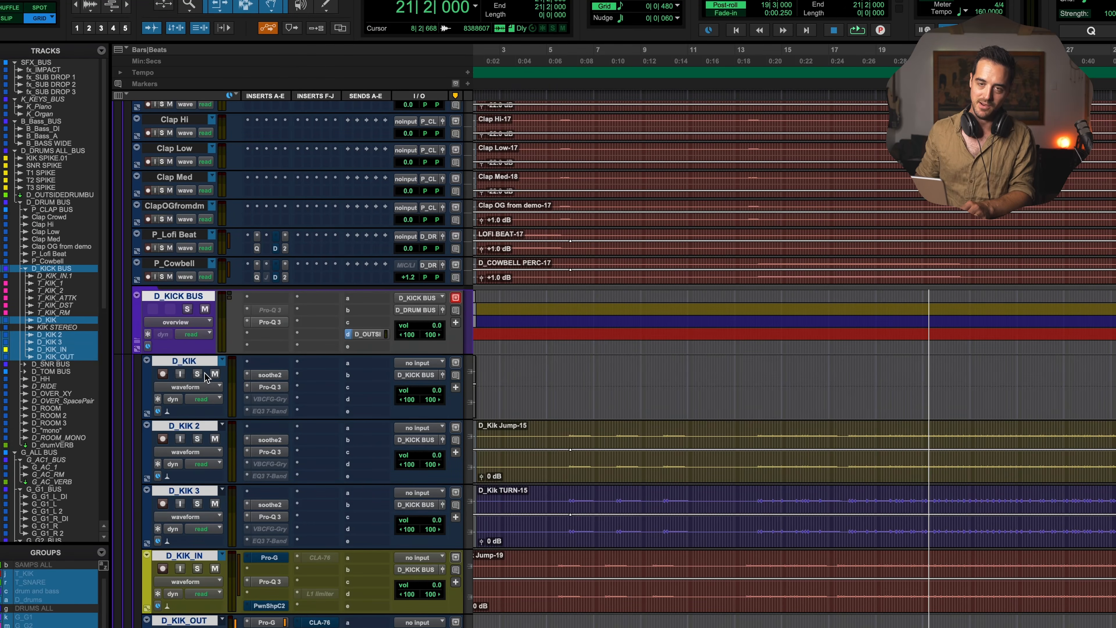
# Step the height of the selected tracks from D_KICK BUS to D_KIK_OUT down to mini and through the neighbouring sizes, ending at small
pyautogui.hotkey('ctrl', 'Down')
pyautogui.hotkey('ctrl', 'Down')
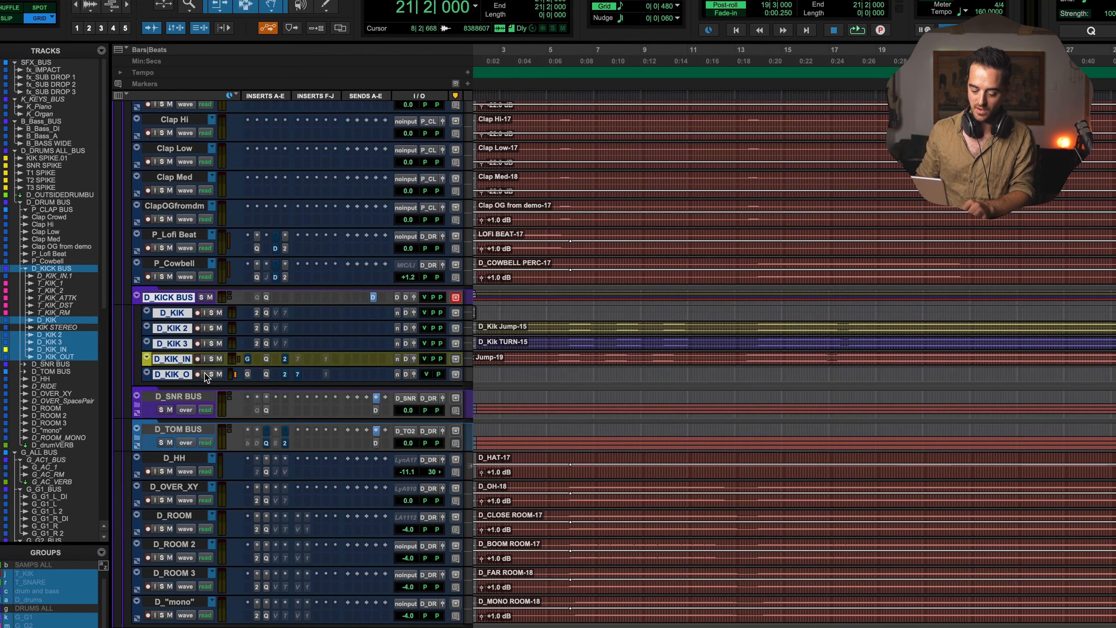
pyautogui.hotkey('ctrl', 'Up')
pyautogui.hotkey('ctrl', 'Down')
pyautogui.hotkey('ctrl', 'Down')
pyautogui.hotkey('ctrl', 'Up')
pyautogui.hotkey('ctrl', 'Up')
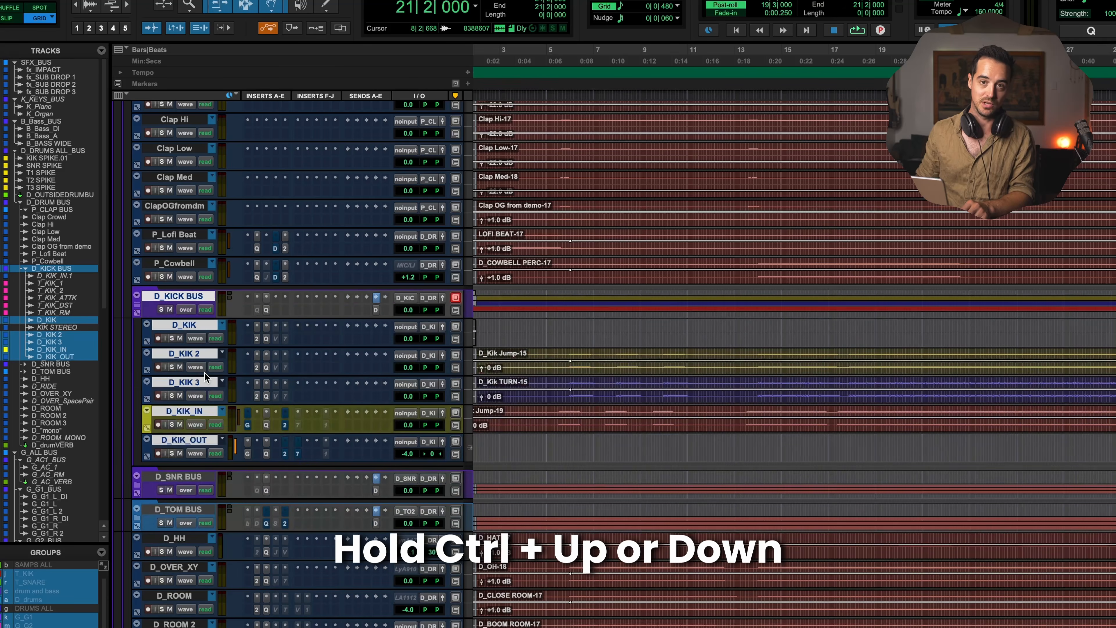
pyautogui.hotkey('ctrl', 'Down')
pyautogui.hotkey('ctrl', 'Down')
pyautogui.hotkey('ctrl', 'Up')
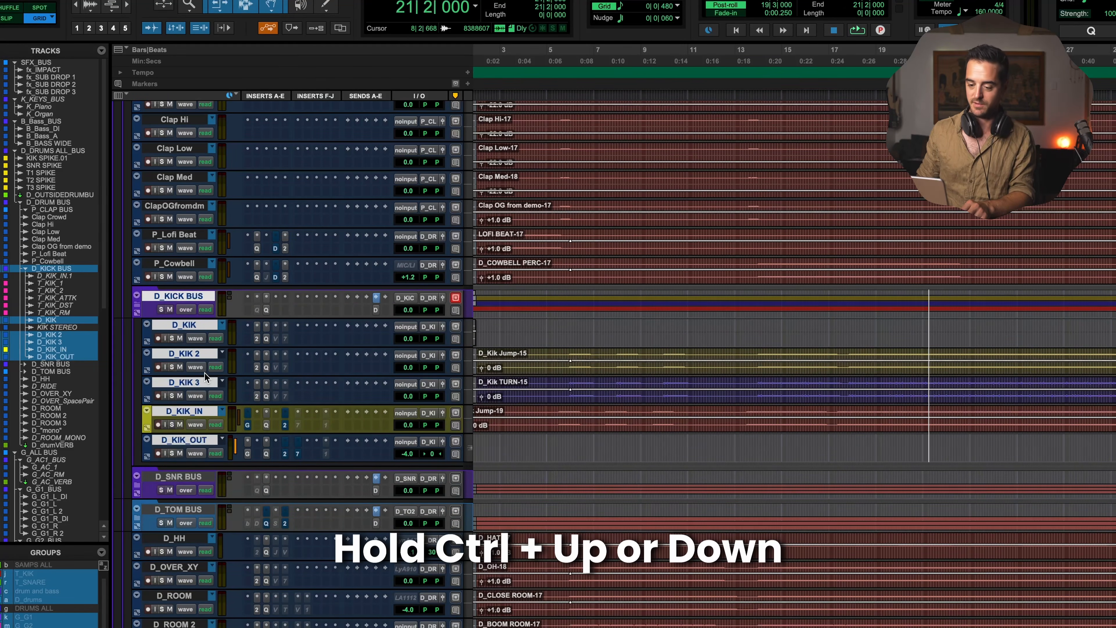
pyautogui.hotkey('ctrl', 'Up')
pyautogui.hotkey('ctrl', 'Down')
pyautogui.hotkey('ctrl', 'Down')
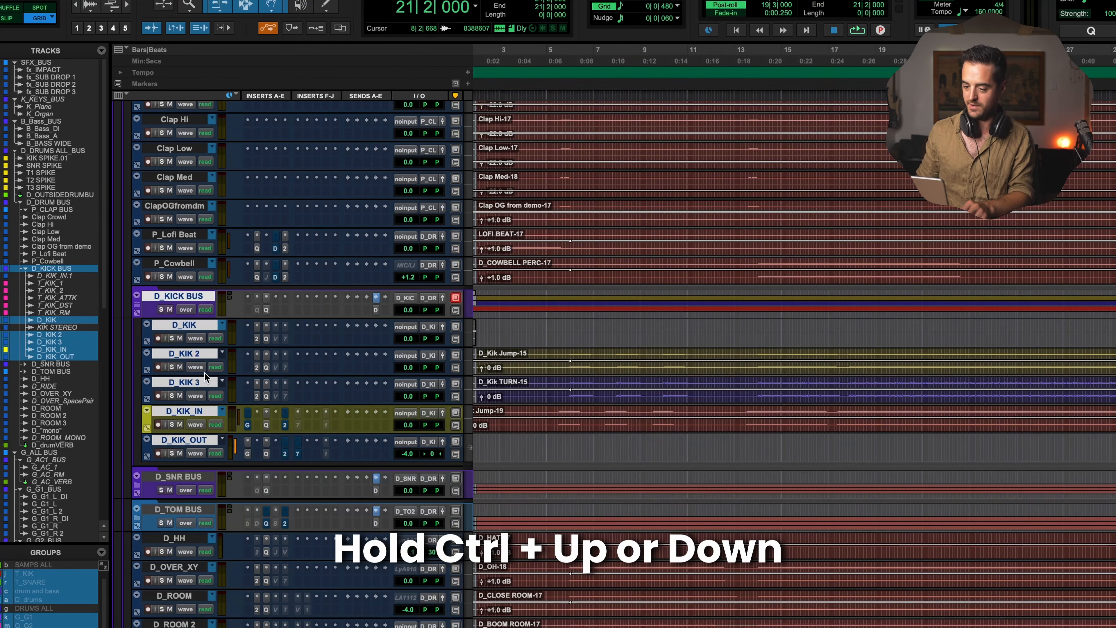
# Select the tracks from Clap Hi to P_Cowbell and step their height up and down through the sizes, ending at small
pyautogui.click(186, 264)
pyautogui.keyDown('shift'); pyautogui.click(186, 121); pyautogui.keyUp('shift')
pyautogui.hotkey('ctrl', 'Up')
pyautogui.hotkey('ctrl', 'Up')
pyautogui.hotkey('ctrl', 'Up')
pyautogui.hotkey('ctrl', 'Down')
pyautogui.hotkey('ctrl', 'Down')
pyautogui.hotkey('ctrl', 'Down')
pyautogui.hotkey('ctrl', 'Down')
pyautogui.hotkey('ctrl', 'Up')
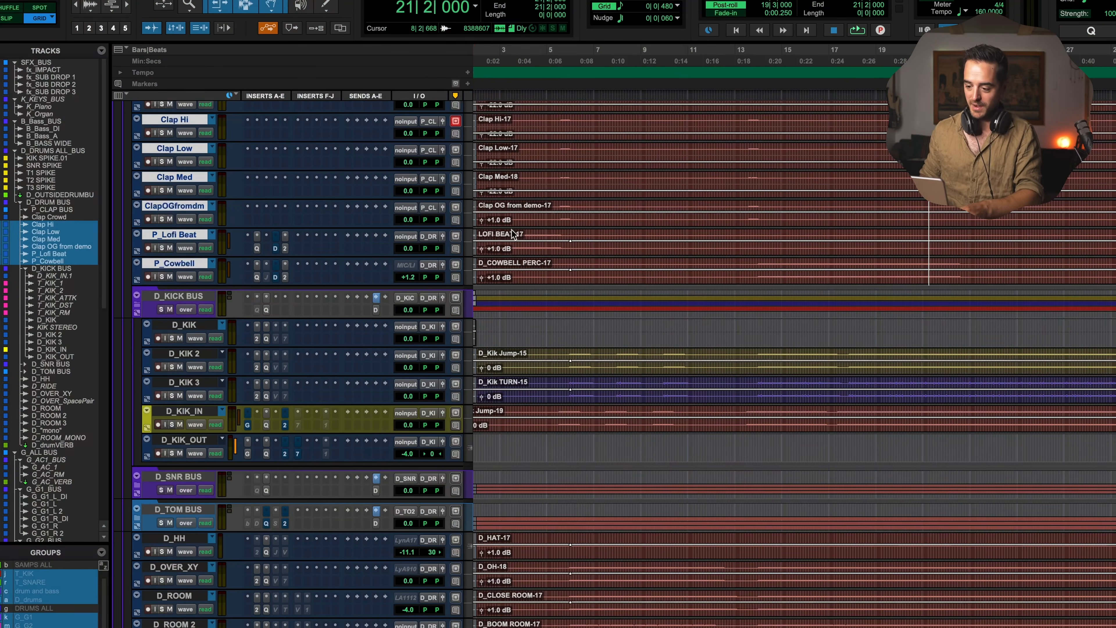
# Show the available track height sizes for the P_Lofi Beat track and dismiss them without choosing one
pyautogui.rightClick(469, 241)
pyautogui.click(466, 183)
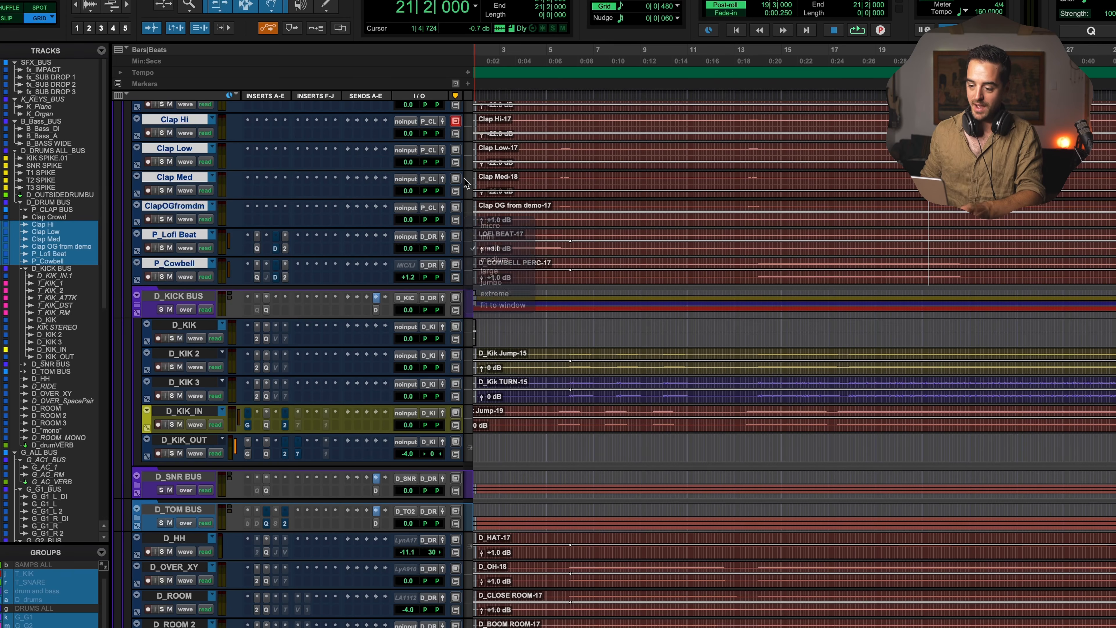